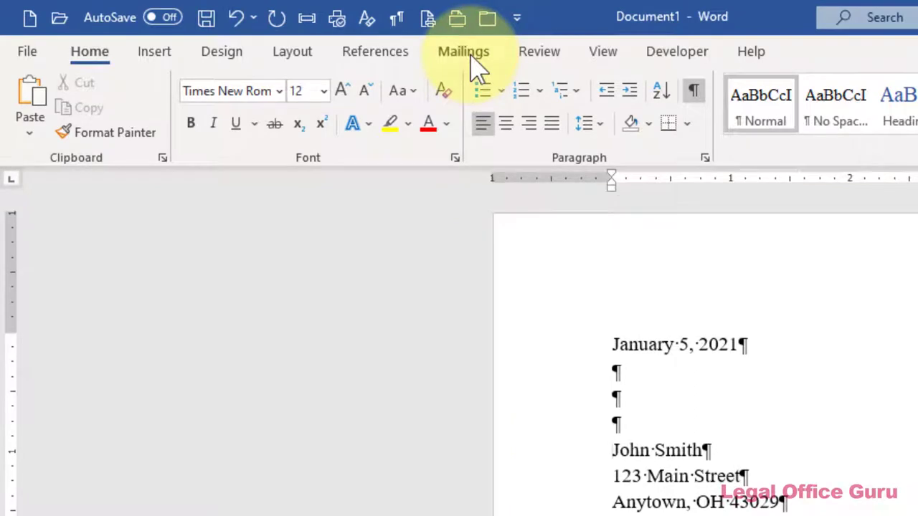
Start creating an envelope for the letter's recipient and look at the label settings before returning to the envelope settings.
left_click(472, 56)
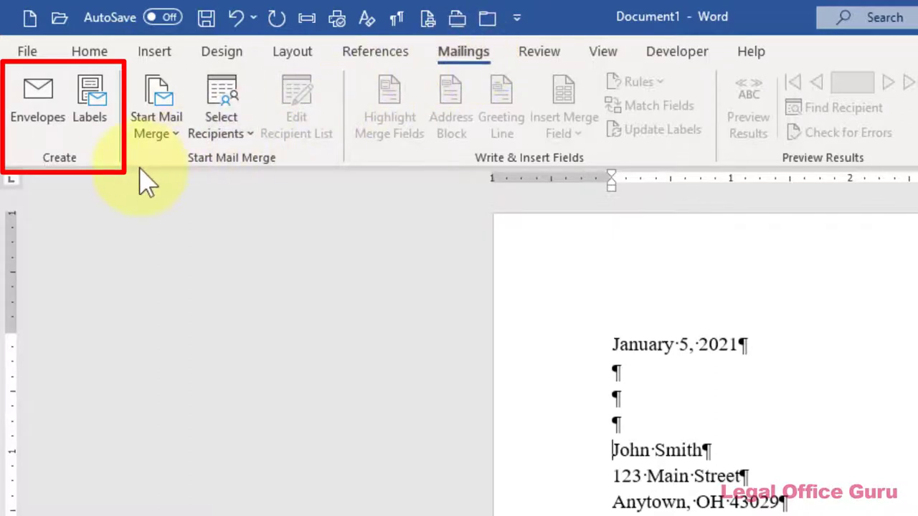
left_click(35, 113)
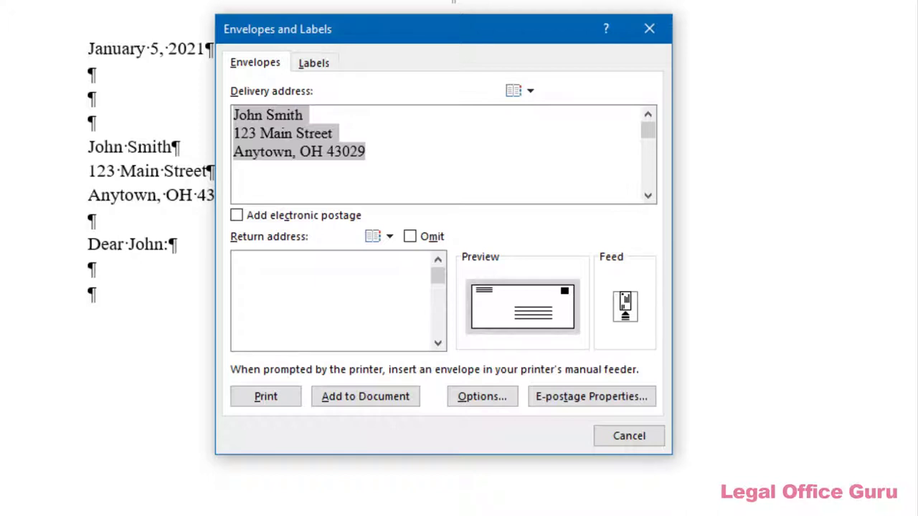
left_click(316, 64)
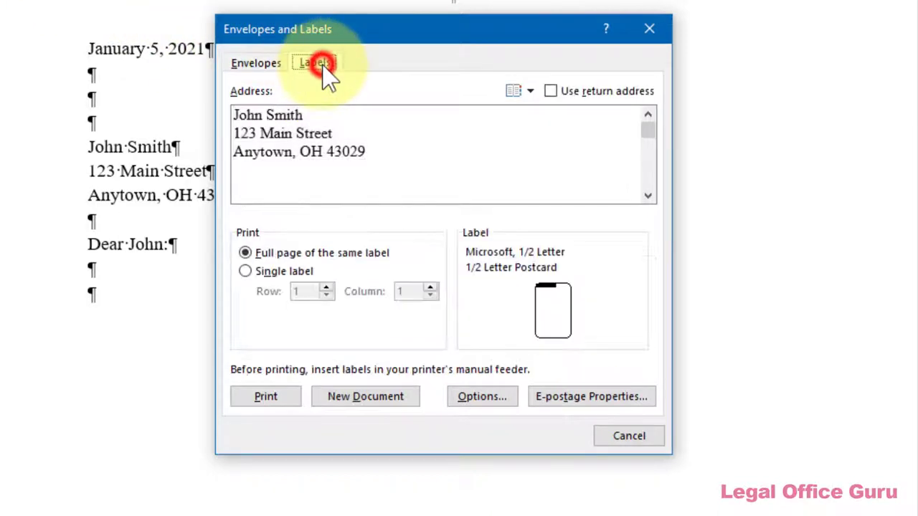
left_click(253, 64)
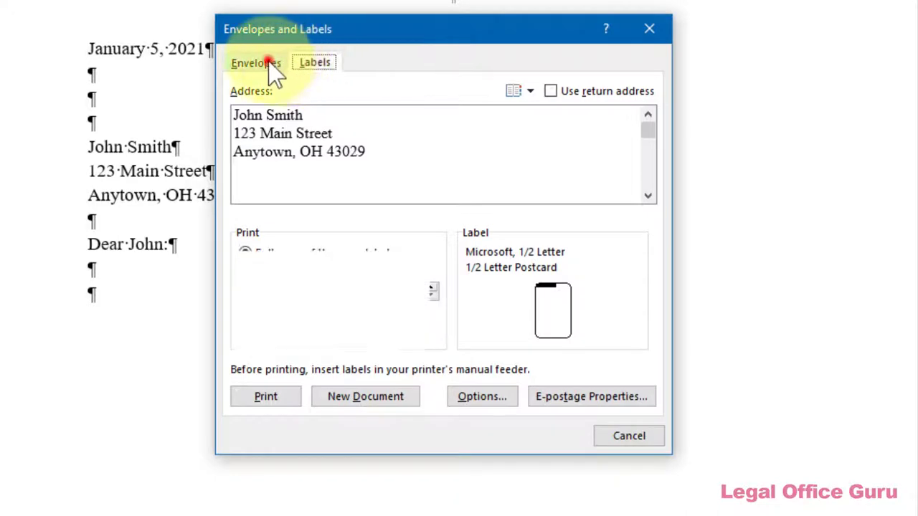
Try clearing the prefilled delivery address and place the cursor in the return address.
left_click(368, 154)
left_click_drag(368, 154, 233, 113)
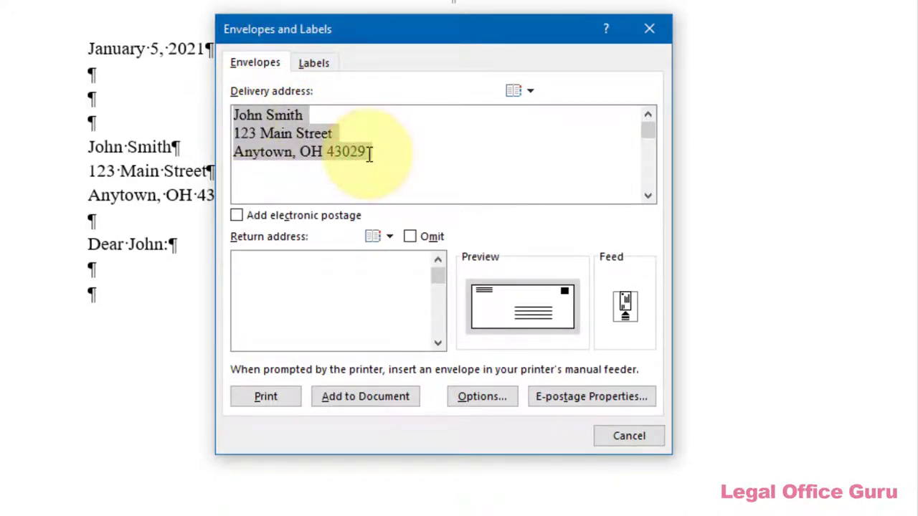
key("Delete")
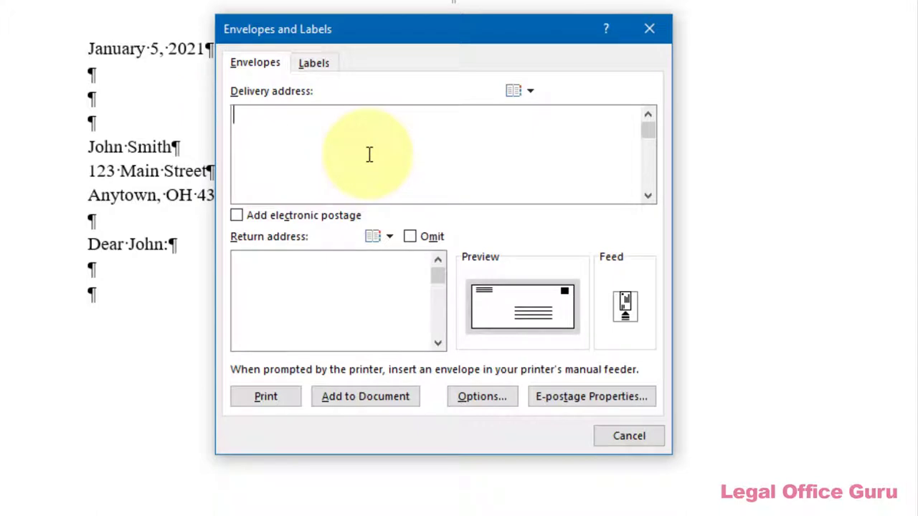
left_click(328, 289)
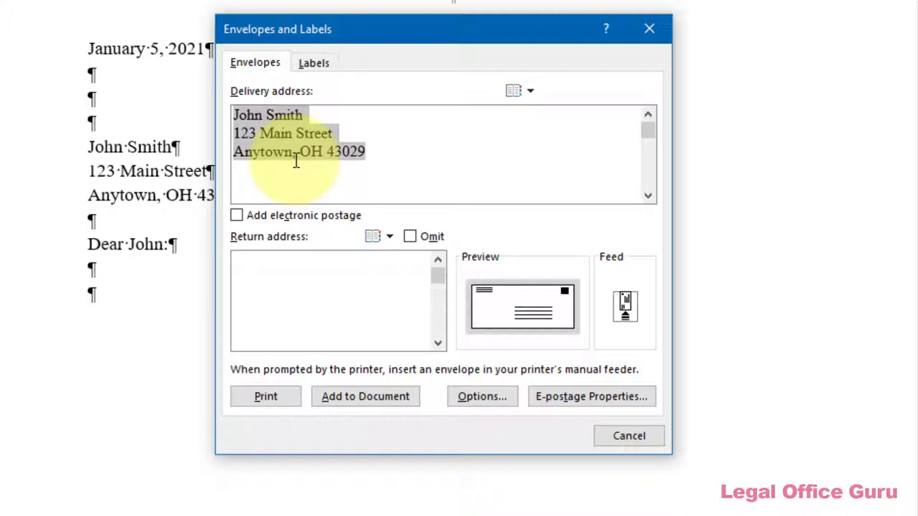
Open the envelope options and review the available envelope sizes, keeping Size 10 (4 1/8 x 9 1/2 in).
left_click(495, 411)
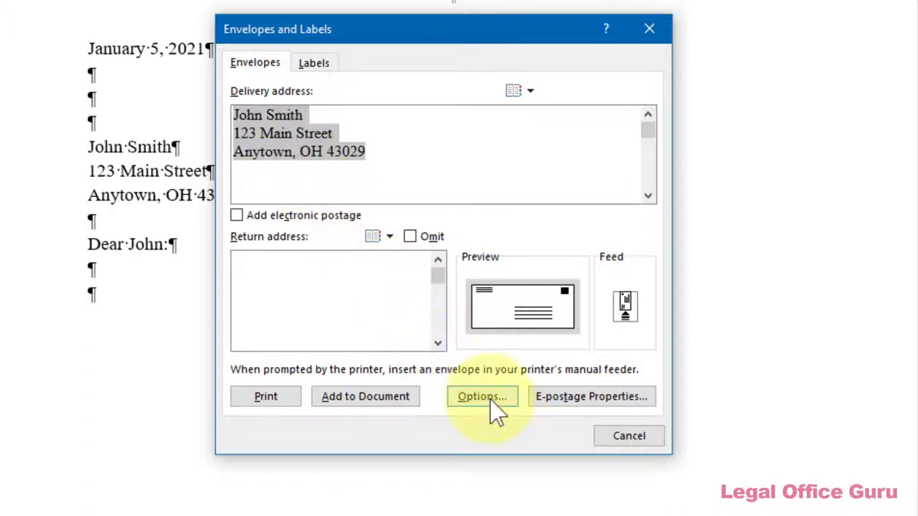
left_click(493, 403)
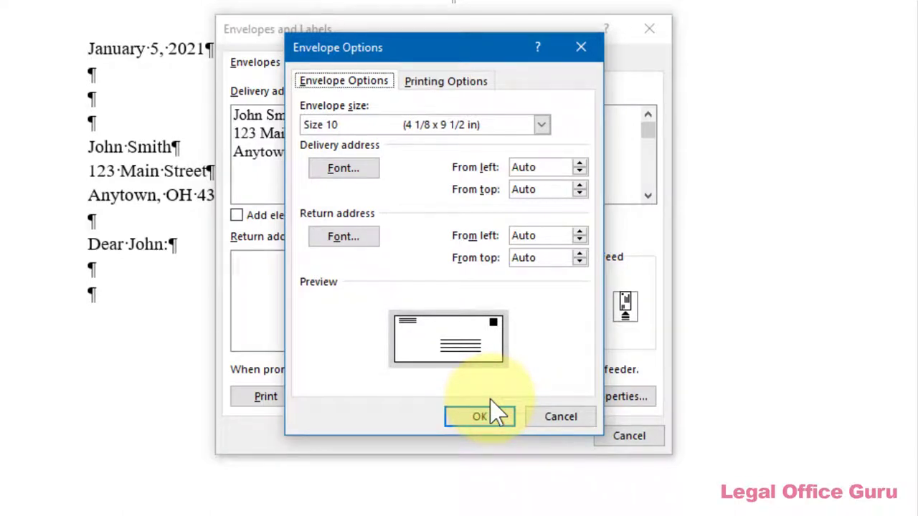
left_click(542, 126)
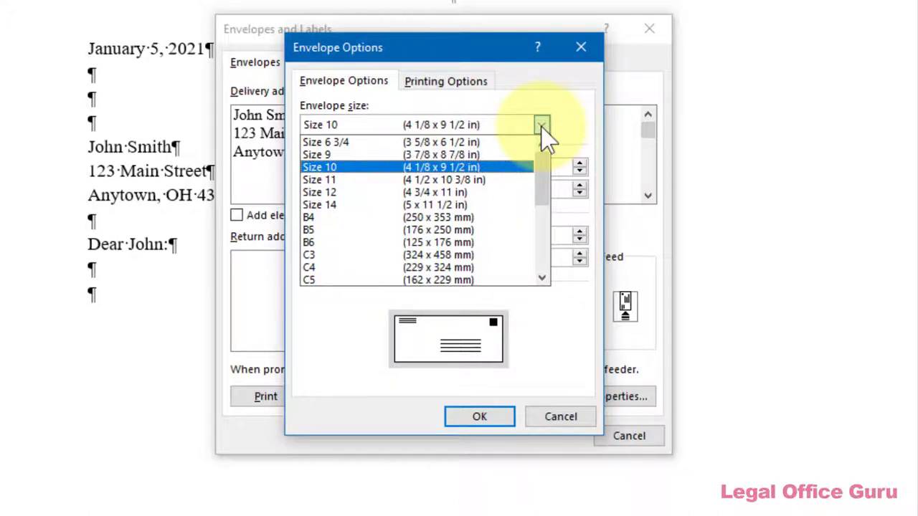
left_click(542, 128)
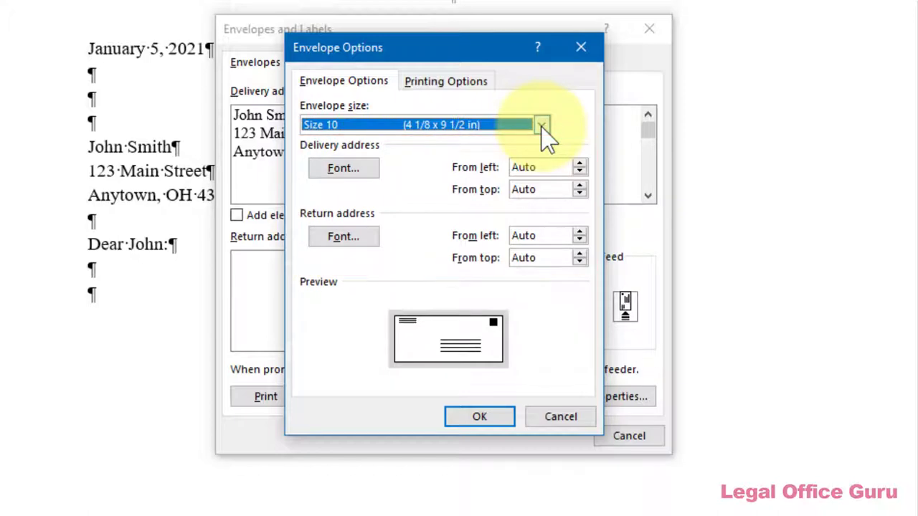
left_click(542, 127)
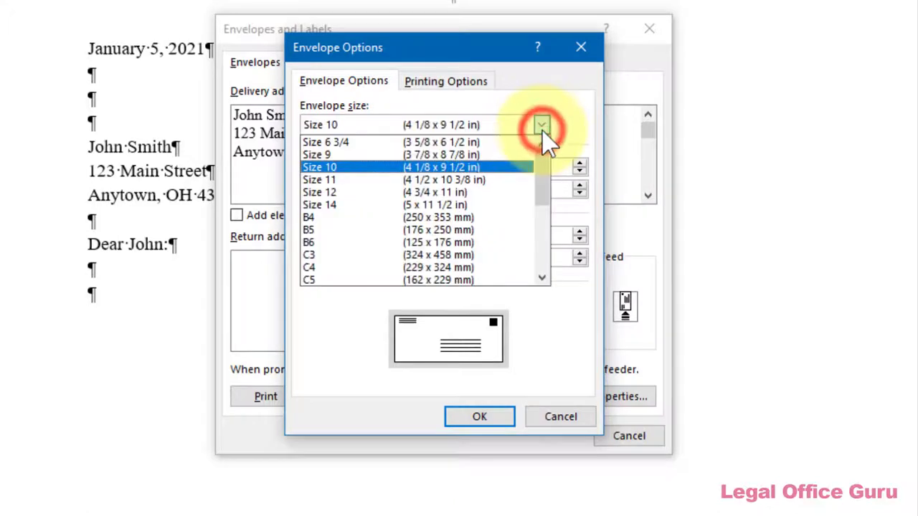
left_click(543, 132)
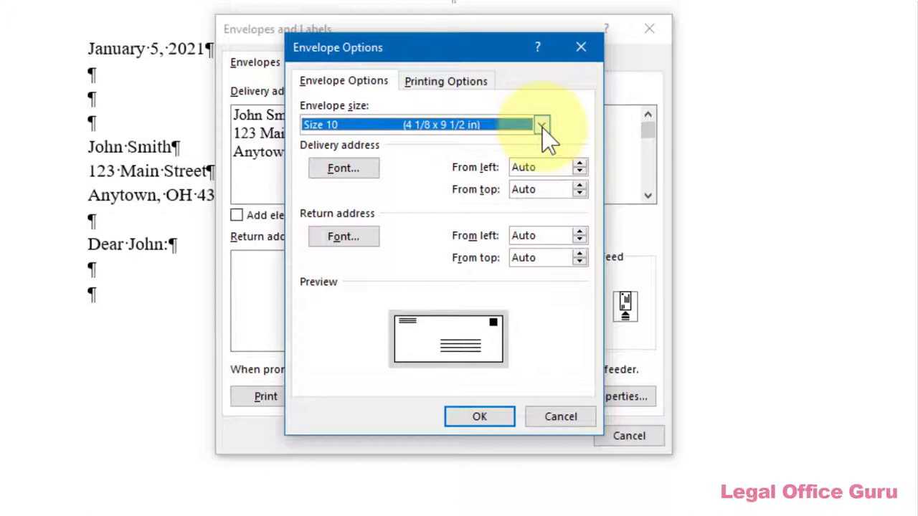
Set the font of the envelope's delivery address to Times New Roman.
left_click(367, 175)
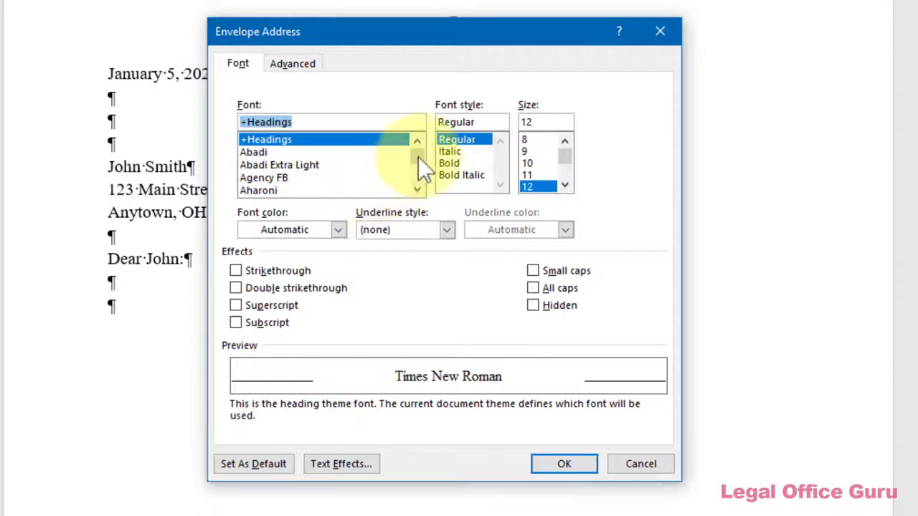
left_click_drag(419, 157, 375, 174)
left_click(323, 139)
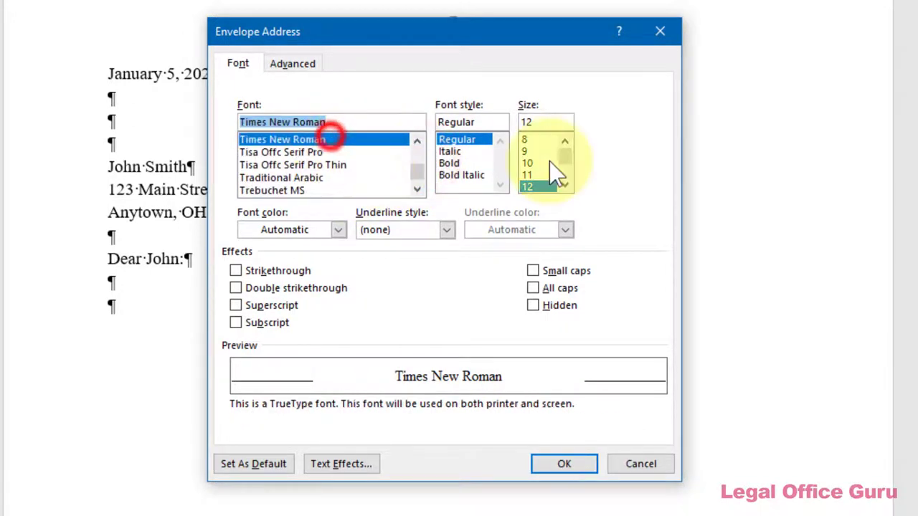
left_click(571, 462)
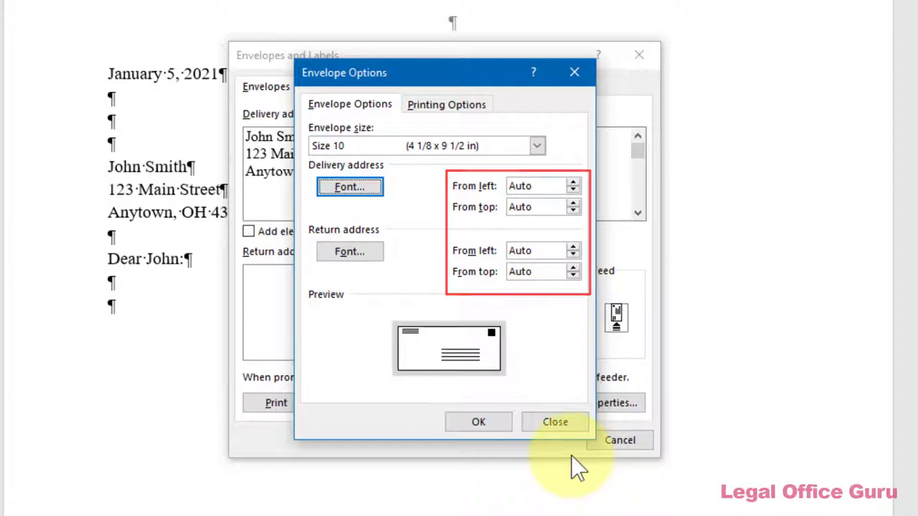
Try delivery address offsets of 1" and 0.5" from the left edge, and return the offset to Auto.
left_click(573, 182)
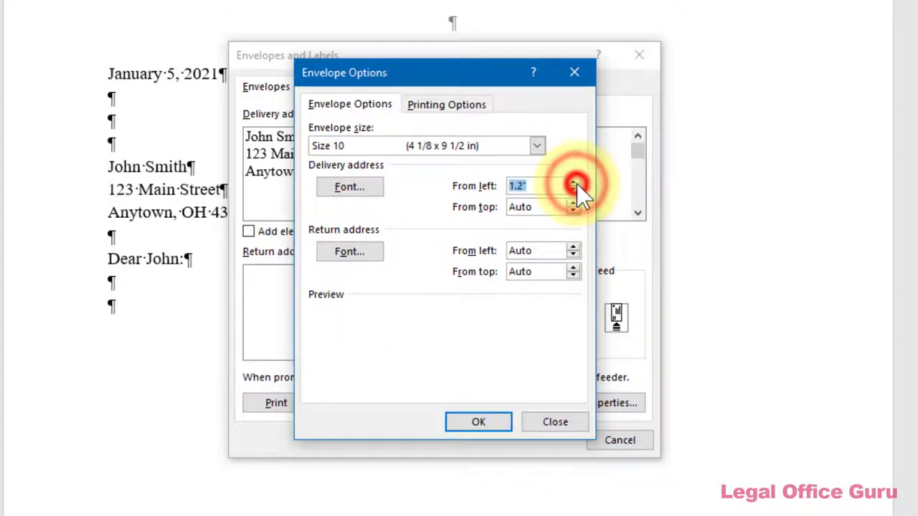
left_click(578, 192)
left_click(578, 193)
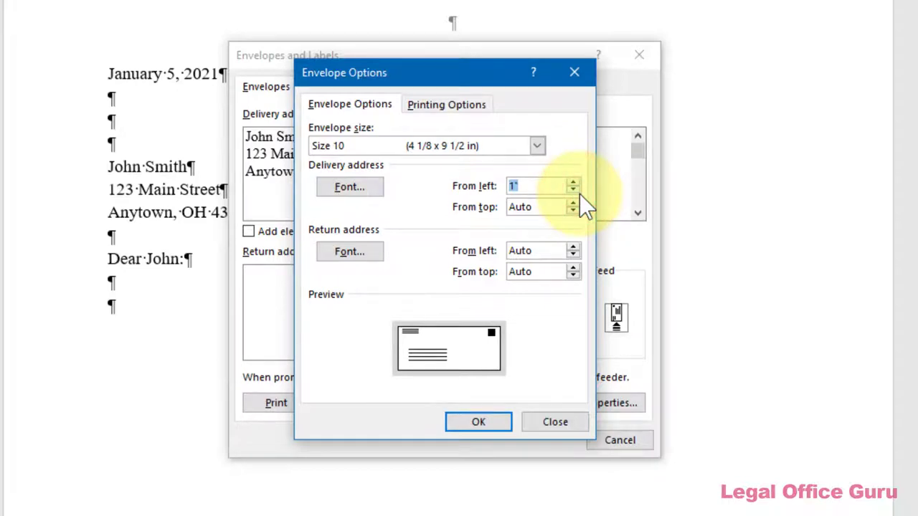
left_click(553, 185)
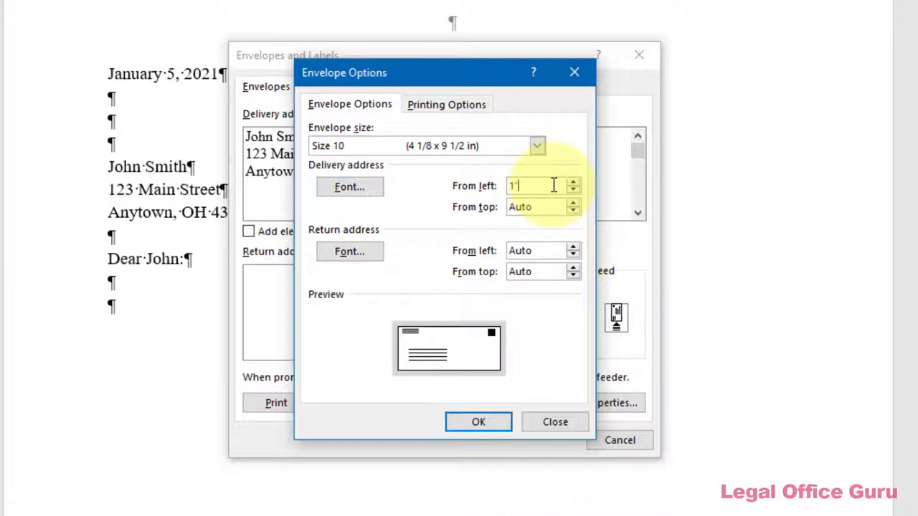
key("BackSpace")
key("BackSpace")
type("0")
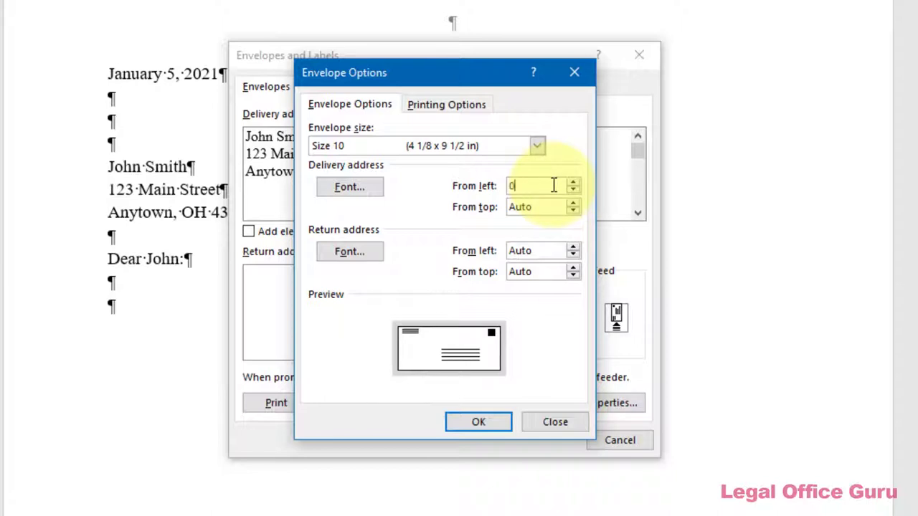
type(".5\"")
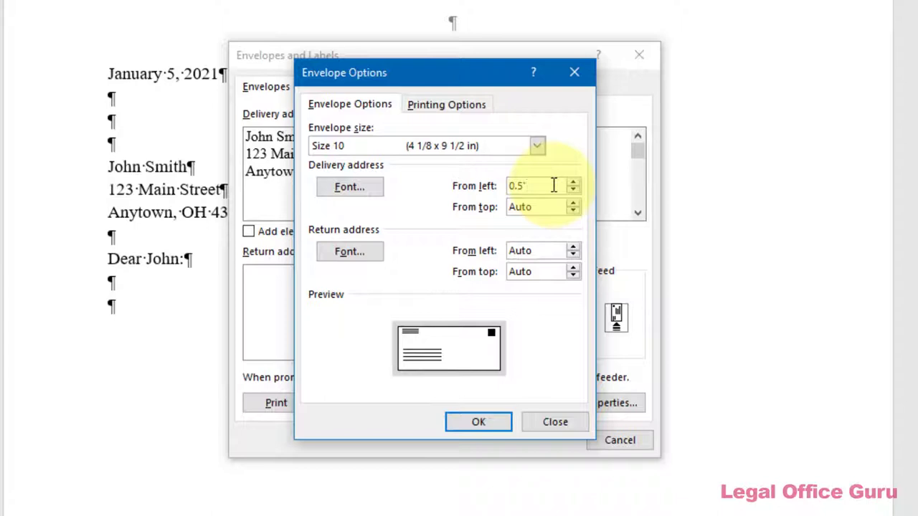
left_click(573, 190)
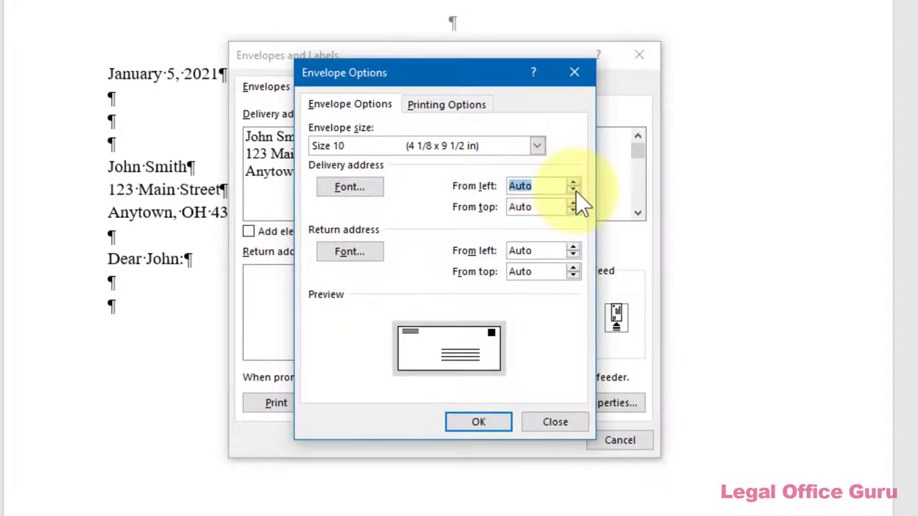
Check the envelope printing options and add the envelope to the document.
left_click(452, 107)
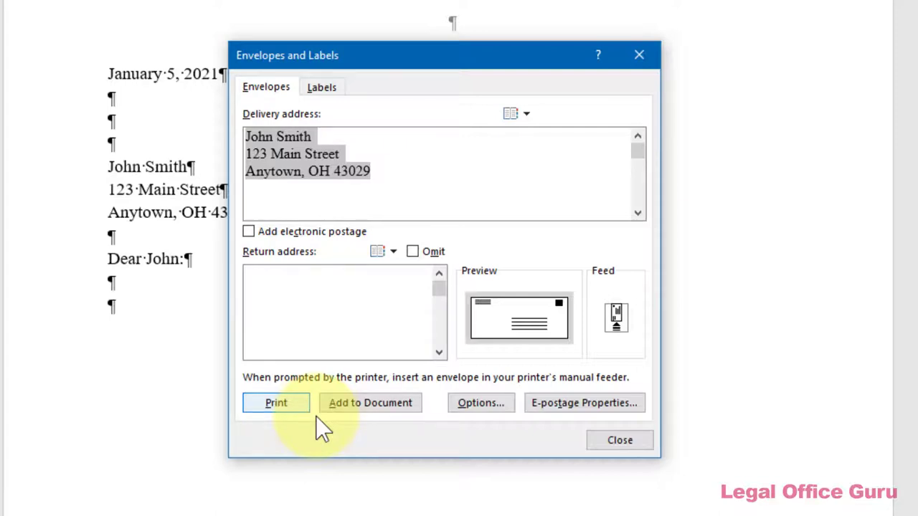
key("Tab")
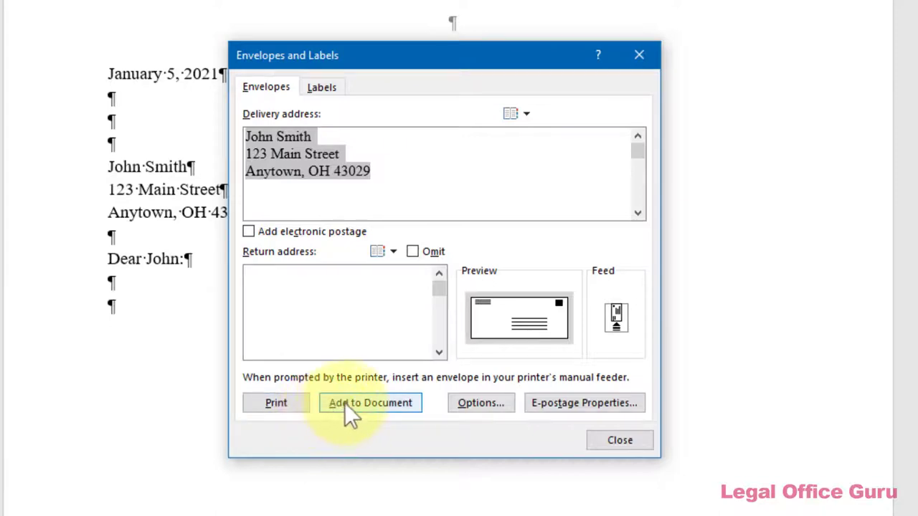
left_click(345, 403)
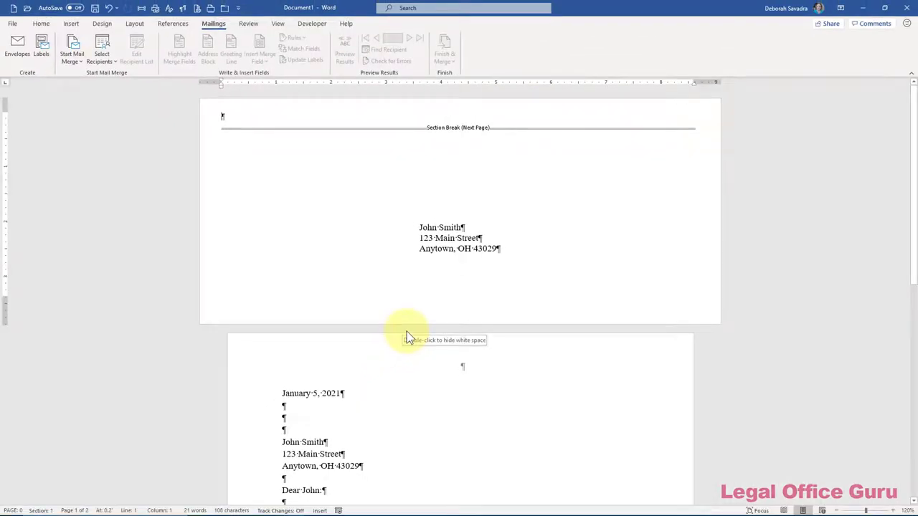
Set the print range to a custom print of page 1 only and return to the document.
left_click(433, 229)
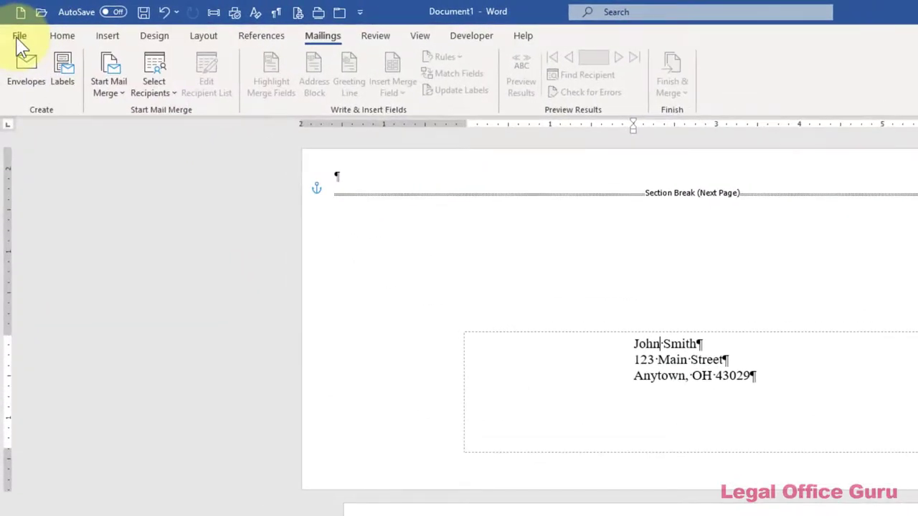
left_click(18, 38)
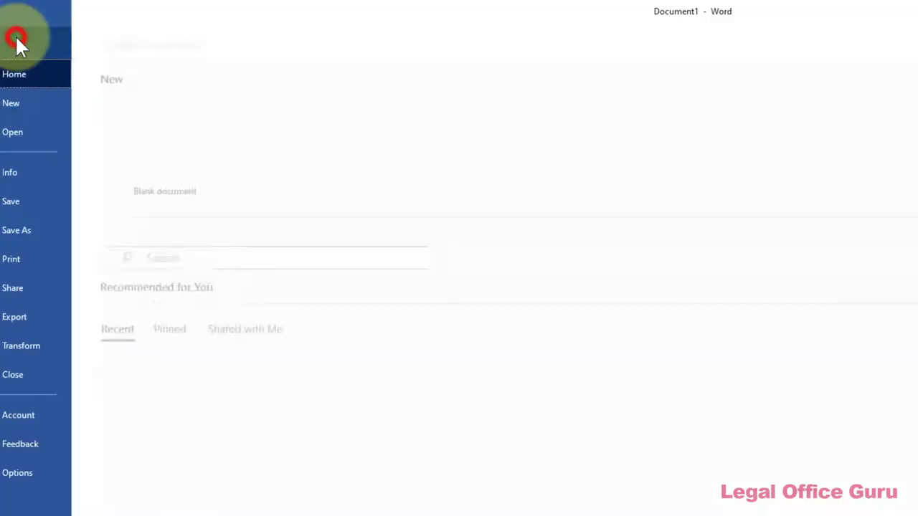
left_click(52, 260)
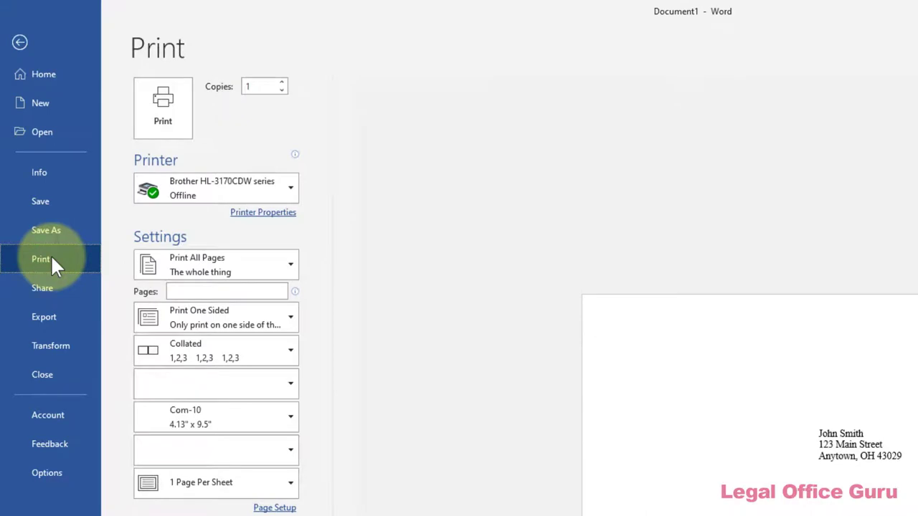
left_click(268, 267)
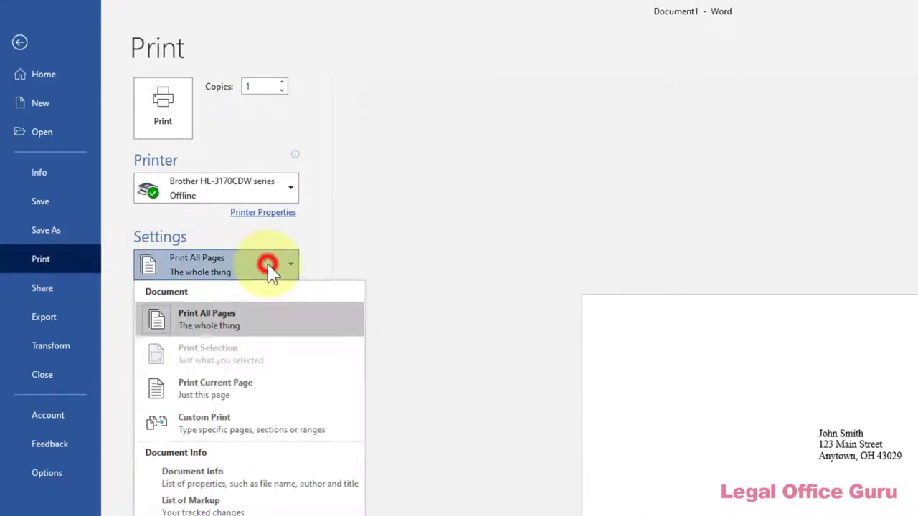
left_click(239, 428)
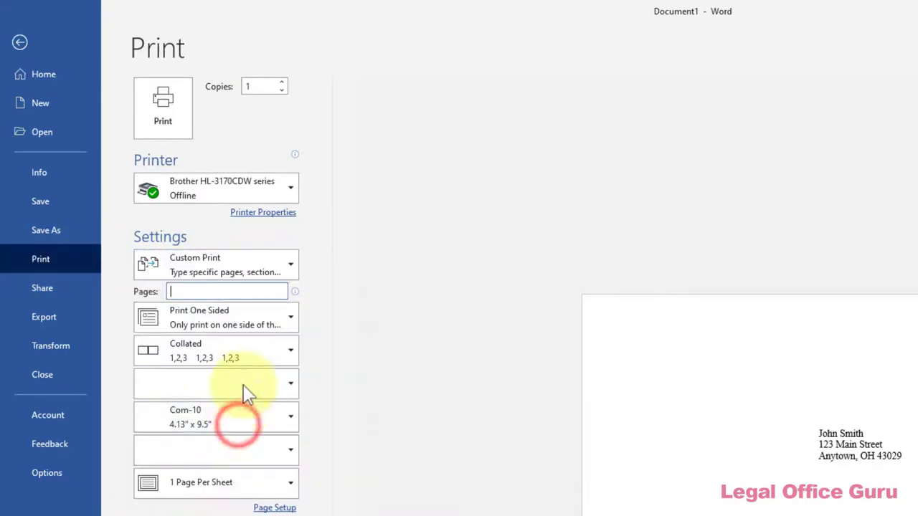
left_click(254, 291)
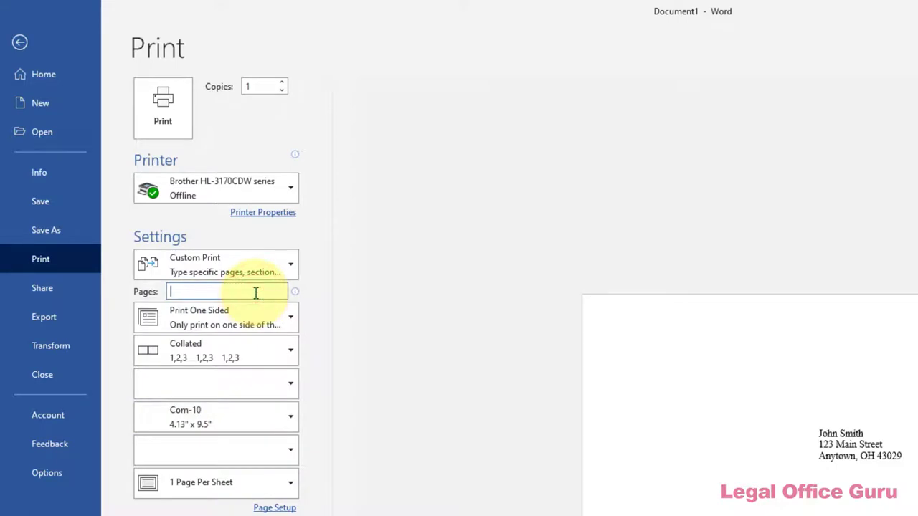
type("1")
left_click(17, 47)
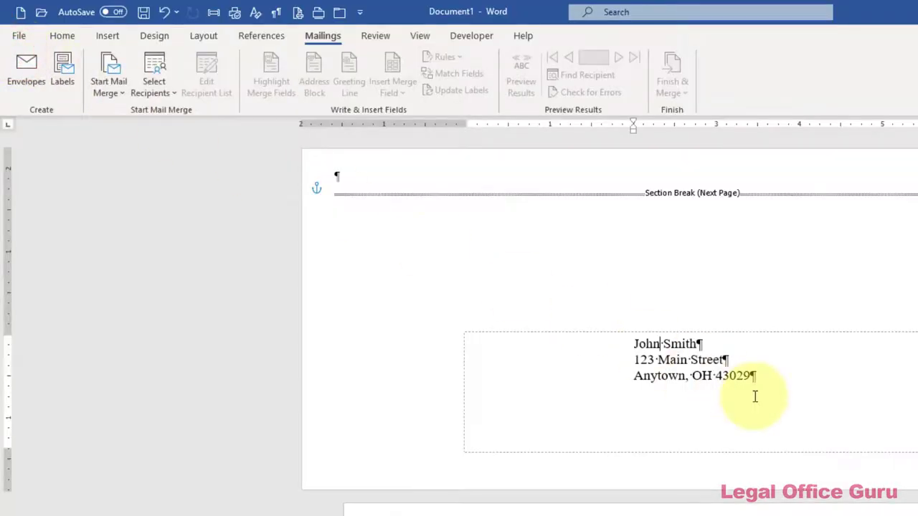
Place the cursor in the envelope's delivery address and set the print range to Print Current Page.
left_click(753, 370)
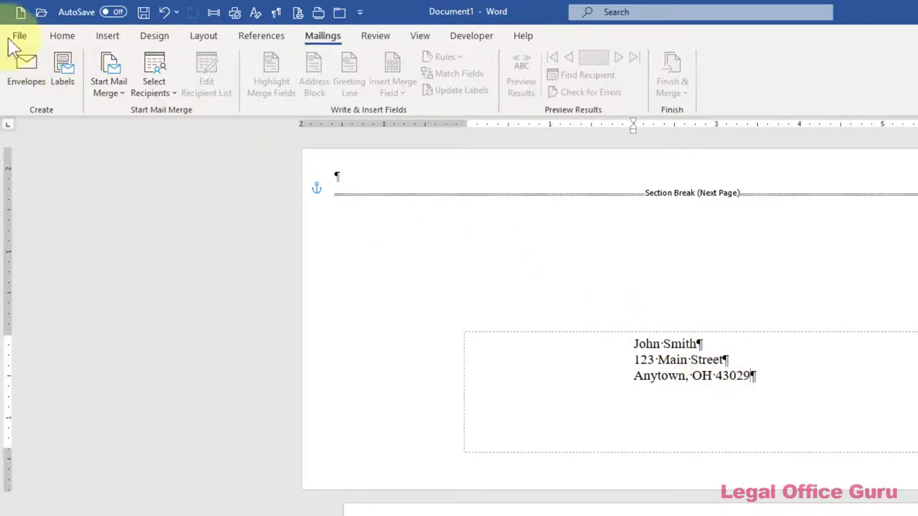
left_click(13, 38)
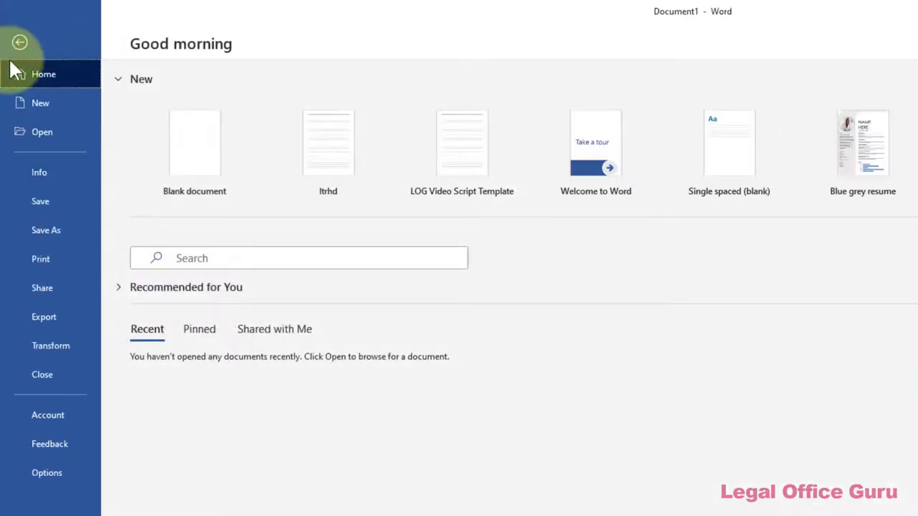
left_click(43, 255)
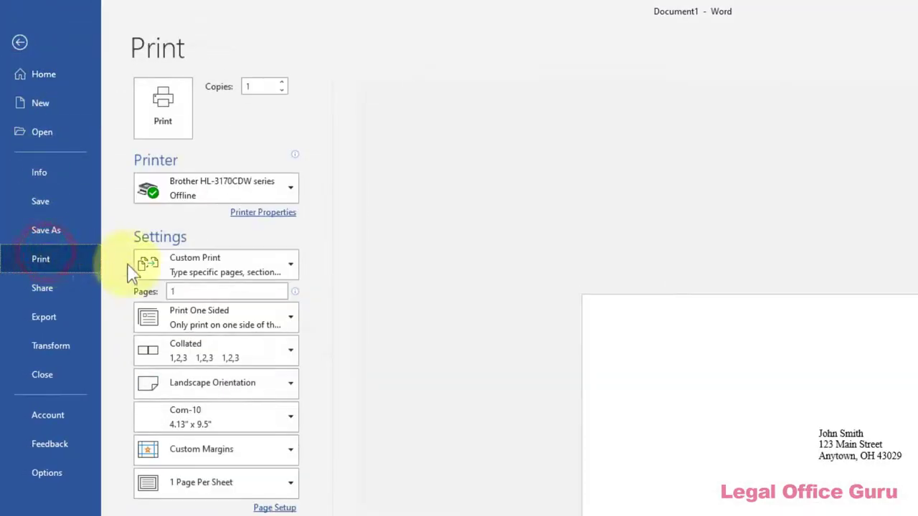
left_click(185, 265)
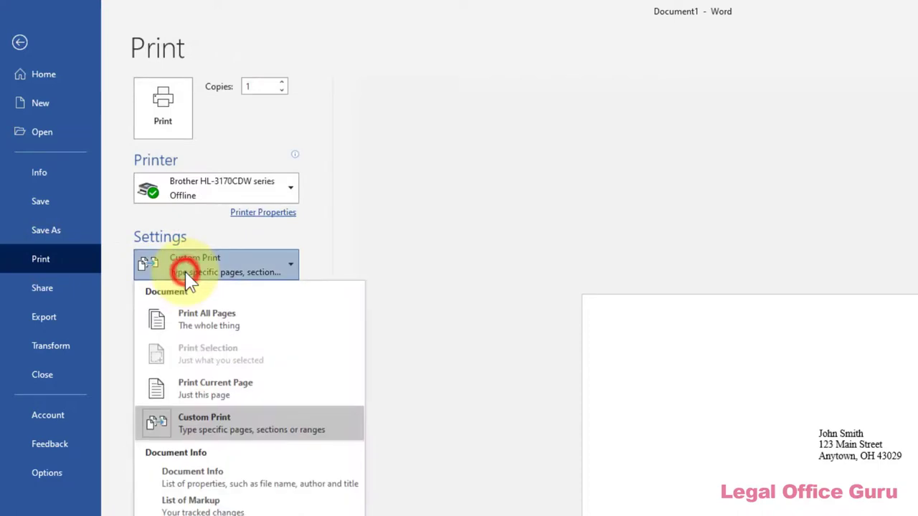
left_click(224, 383)
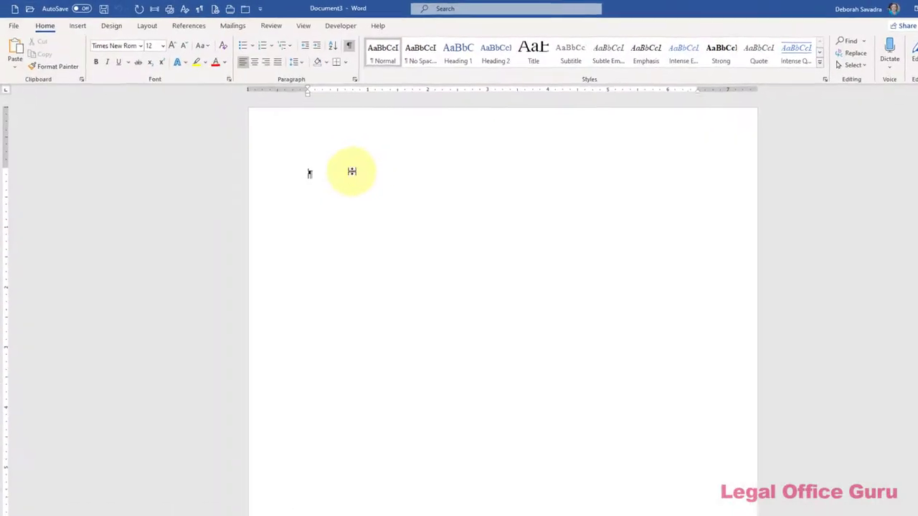
Set the new blank document's paper size to Com-10 (4.13" x 9.5") and its orientation to landscape.
left_click(147, 26)
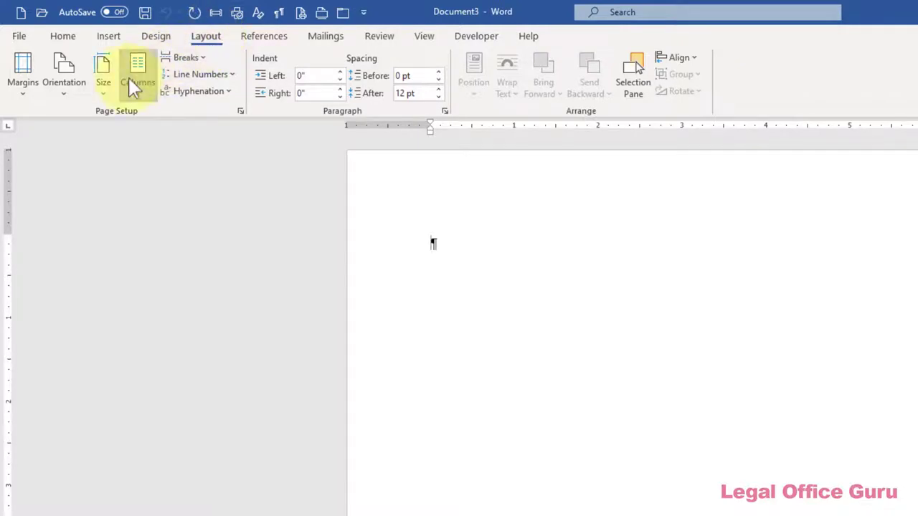
left_click(99, 102)
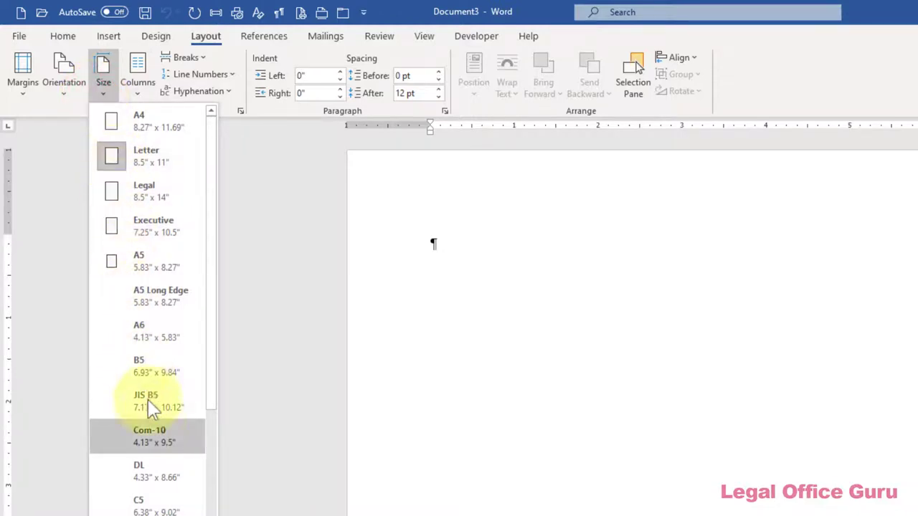
left_click(153, 434)
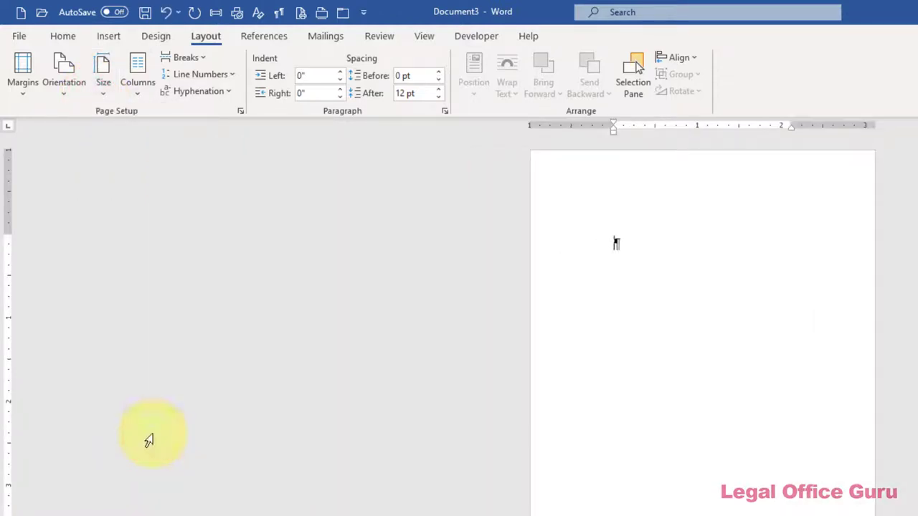
left_click(61, 92)
left_click(78, 151)
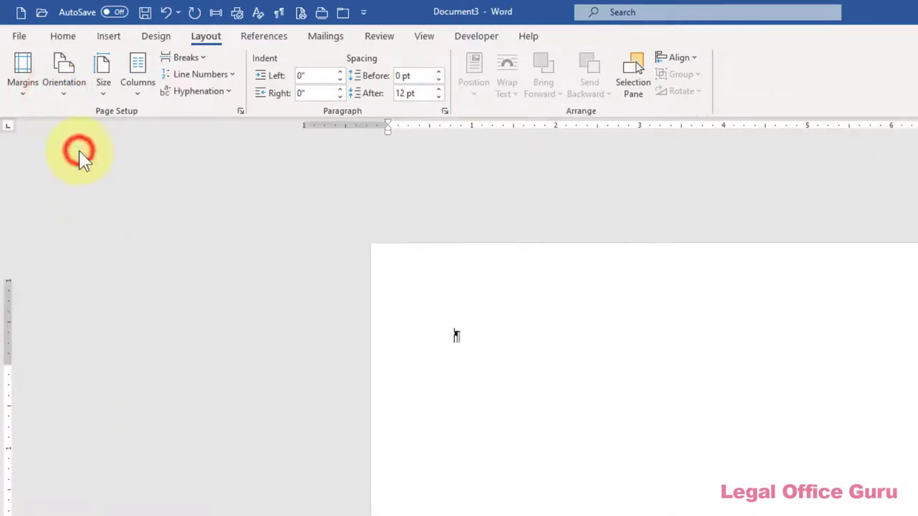
Set custom page margins of 2.5" top, 0.5" bottom, 4" left and 0.5" right.
left_click(21, 93)
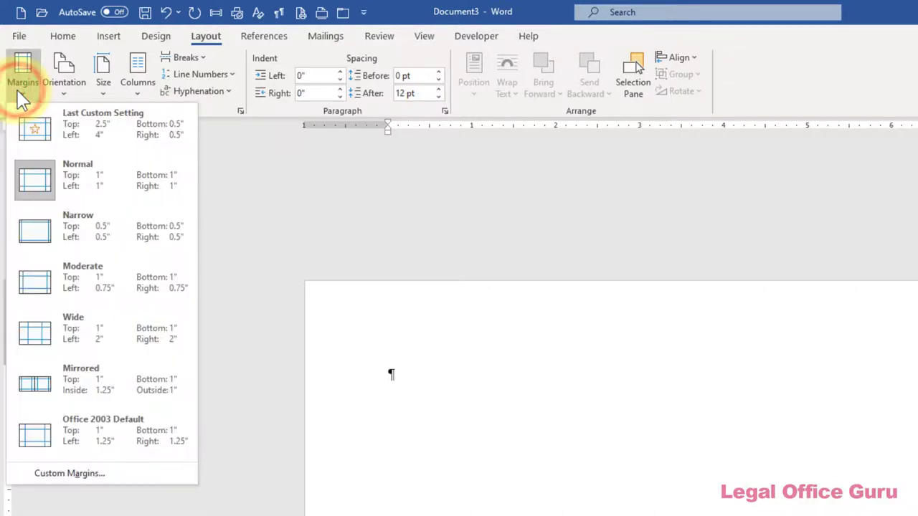
left_click(63, 473)
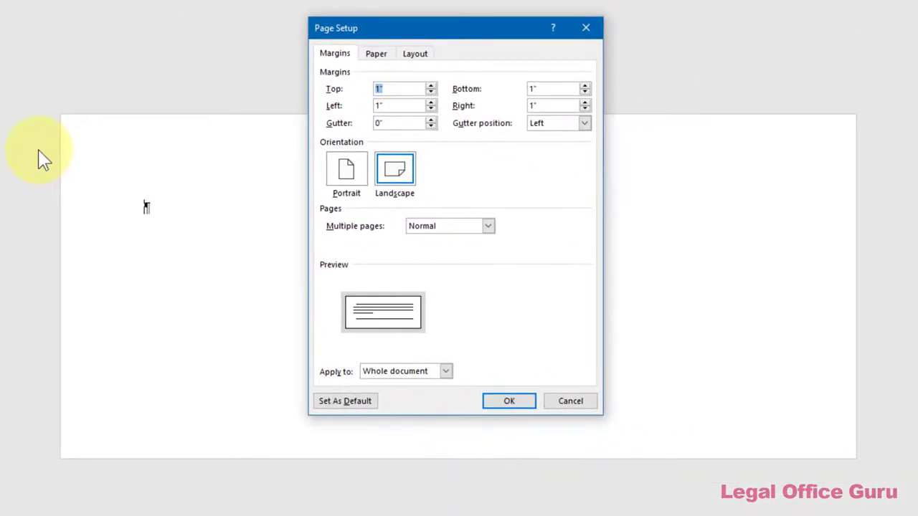
type("2.5\"")
key("Tab")
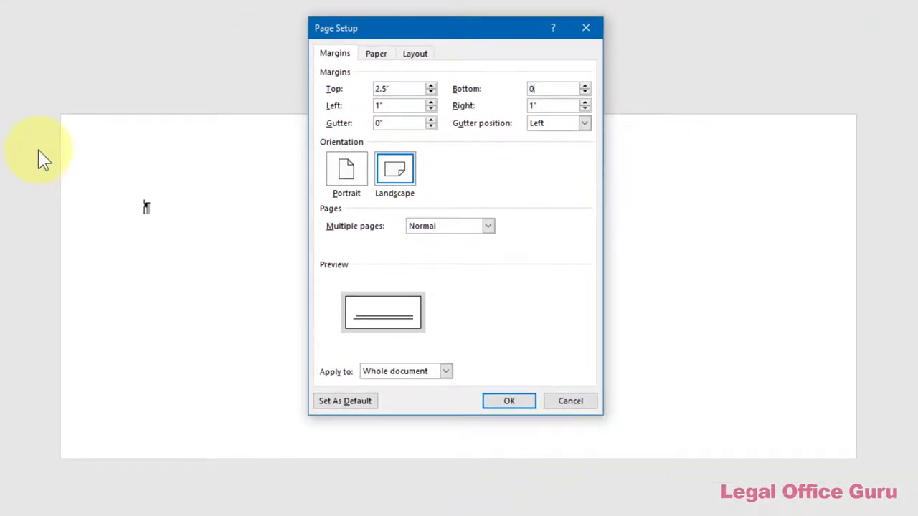
type("0.5\"")
key("Tab")
type("4.0\"")
key("Tab")
type("0.5\"")
left_click(506, 406)
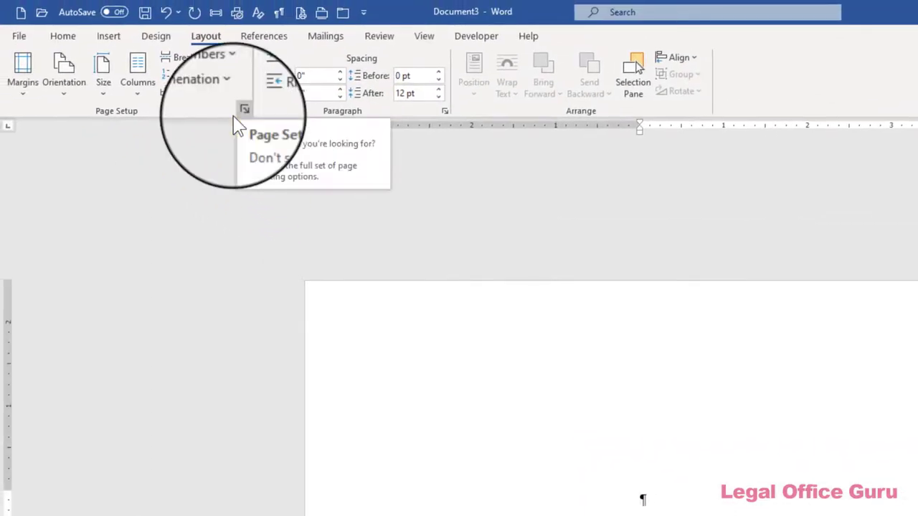
Review the margins and orientation in the Page Setup dialog, leaving it each time without changes.
left_click(244, 109)
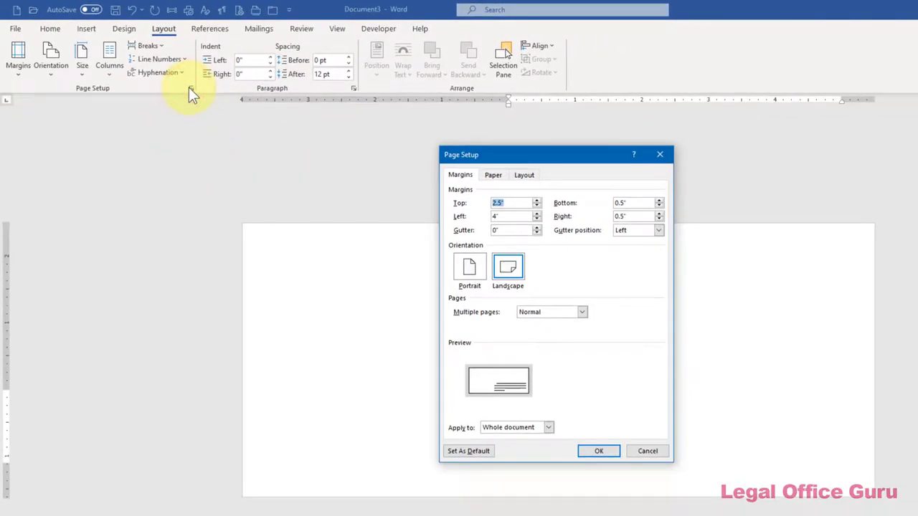
left_click(648, 452)
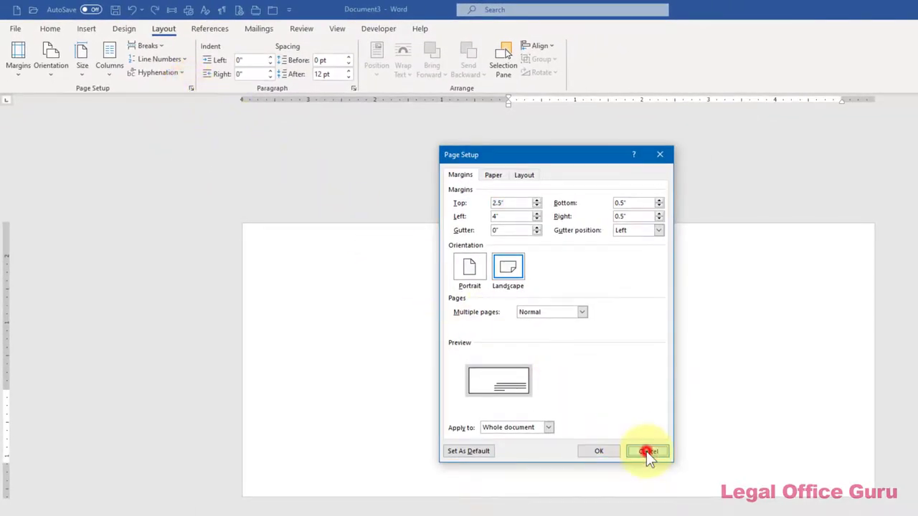
double_click(554, 99)
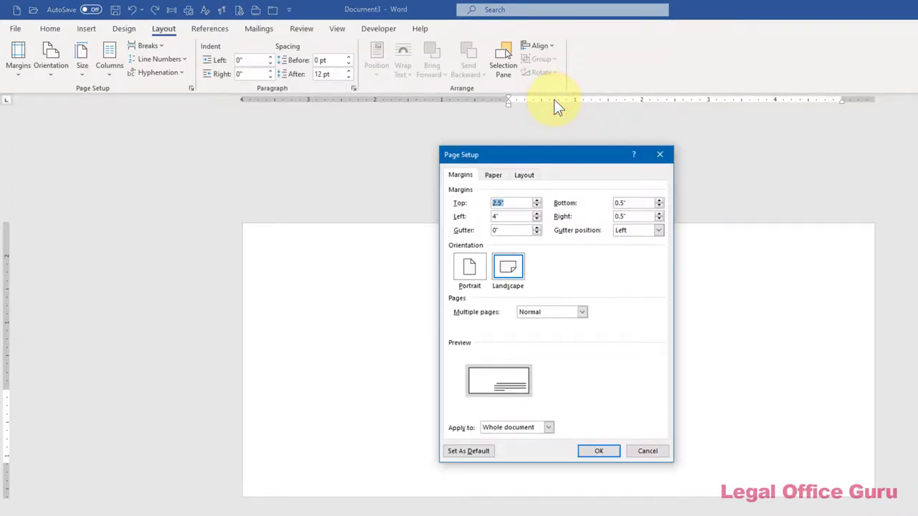
left_click(648, 451)
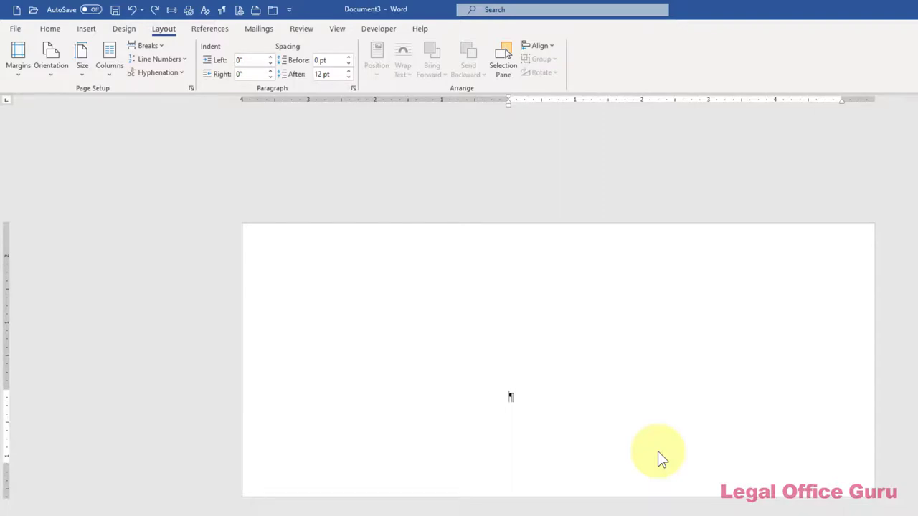
Set the header paragraph's left indent to -3.5" and the header's distance from the top to 0.4", and leave the header.
left_click(493, 253)
double_click(493, 253)
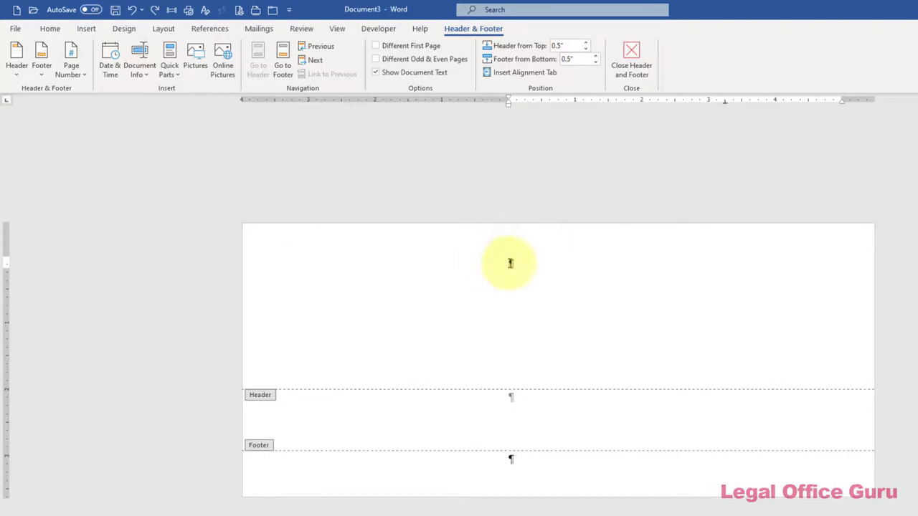
right_click(509, 263)
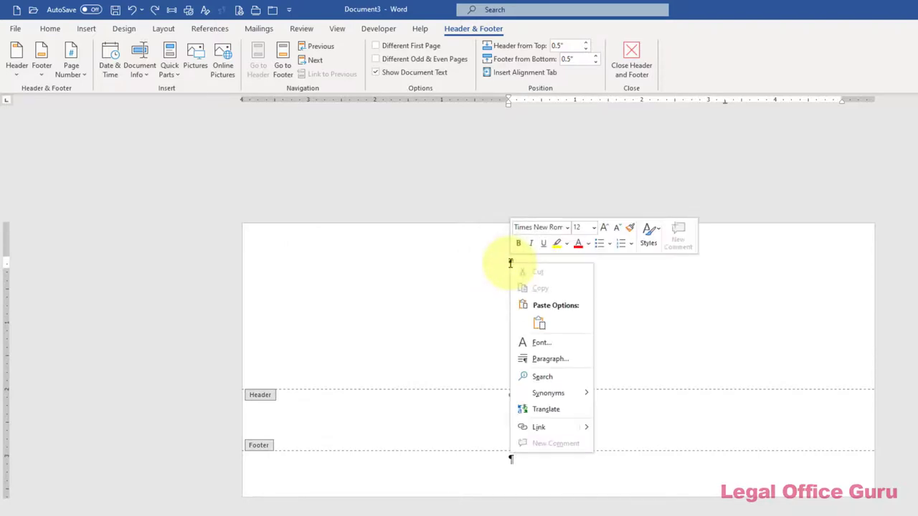
left_click(563, 355)
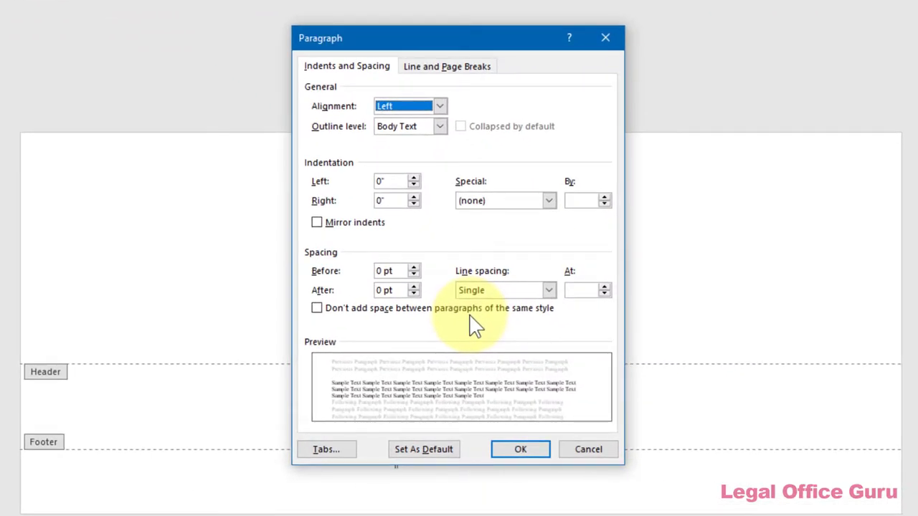
double_click(380, 182)
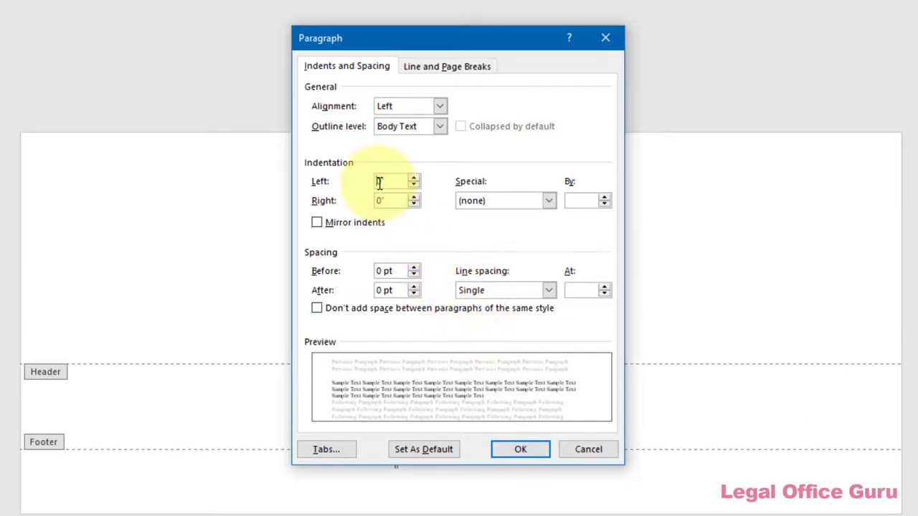
key("BackSpace")
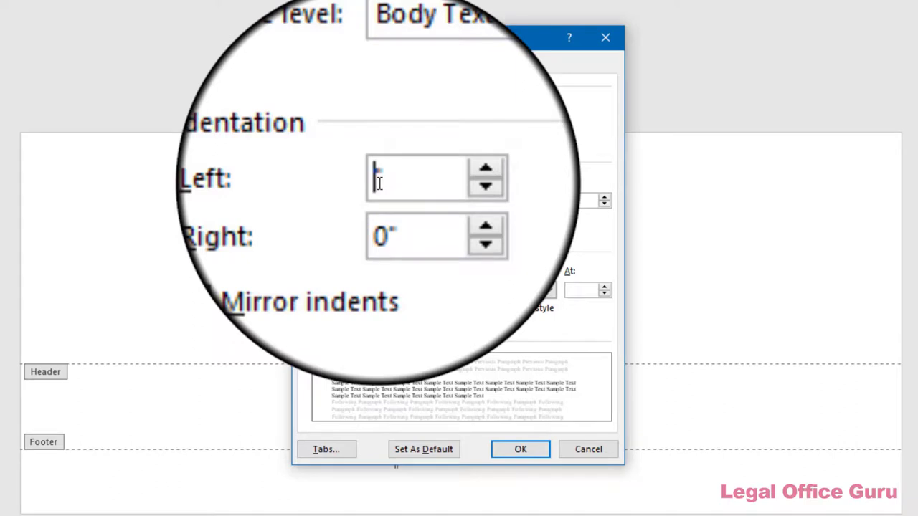
type(".3")
type(".5")
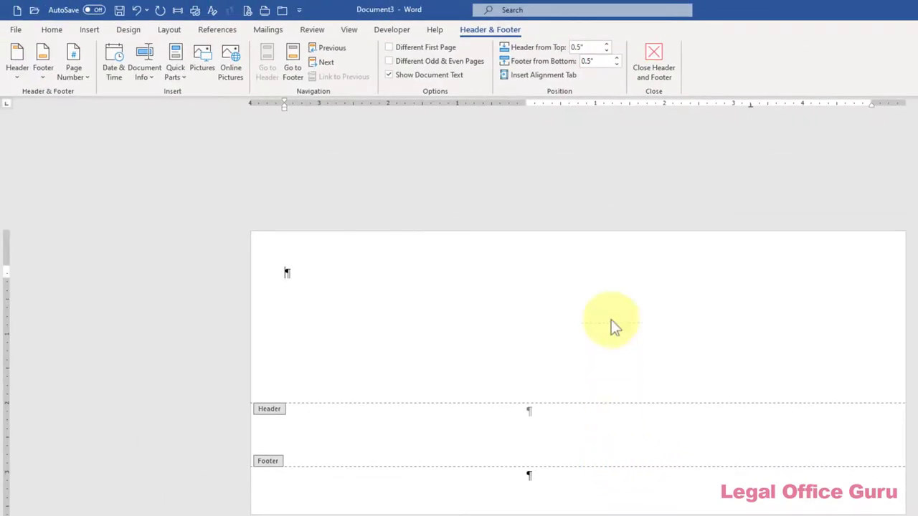
left_click(607, 51)
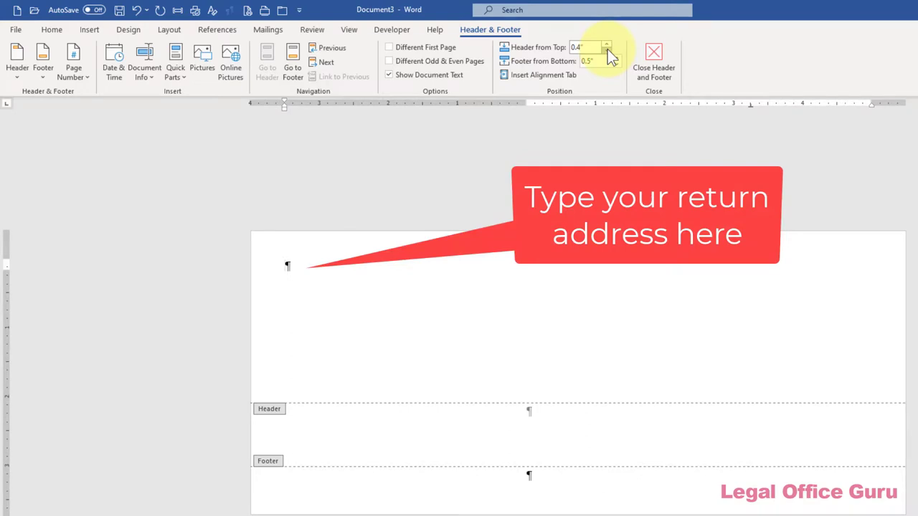
left_click(656, 53)
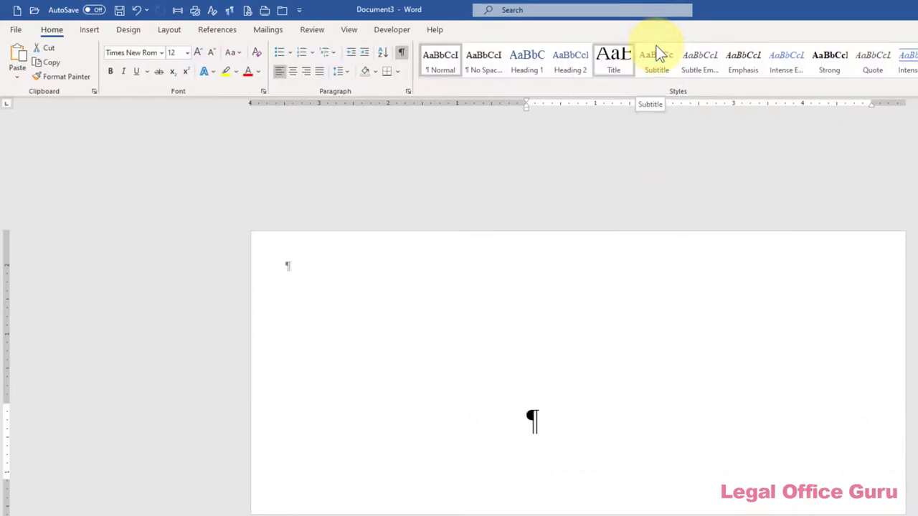
Start saving the envelope document under a new file, choosing Word Template (*.dotx) as the file type.
left_click(17, 31)
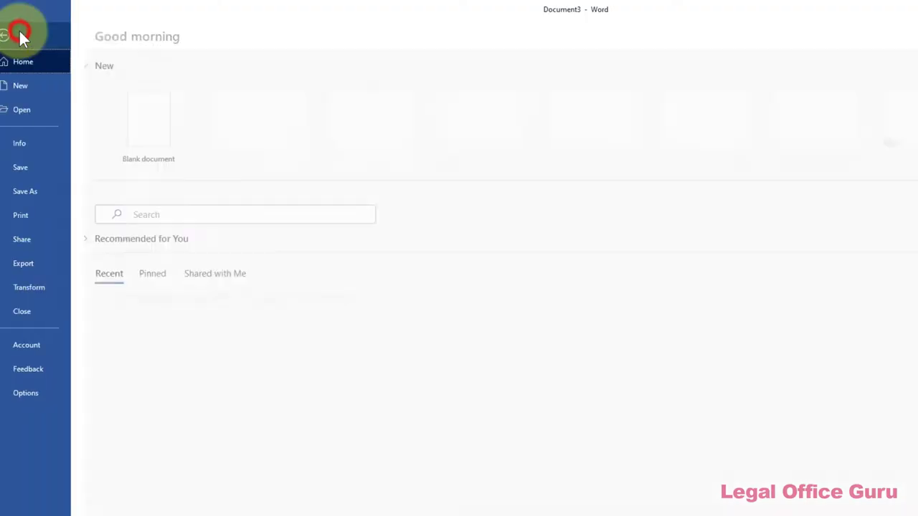
left_click(35, 189)
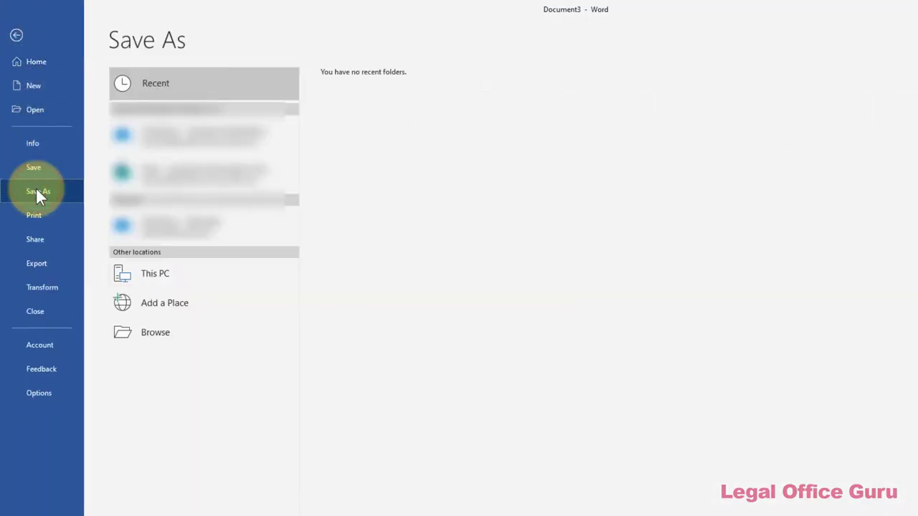
left_click(166, 336)
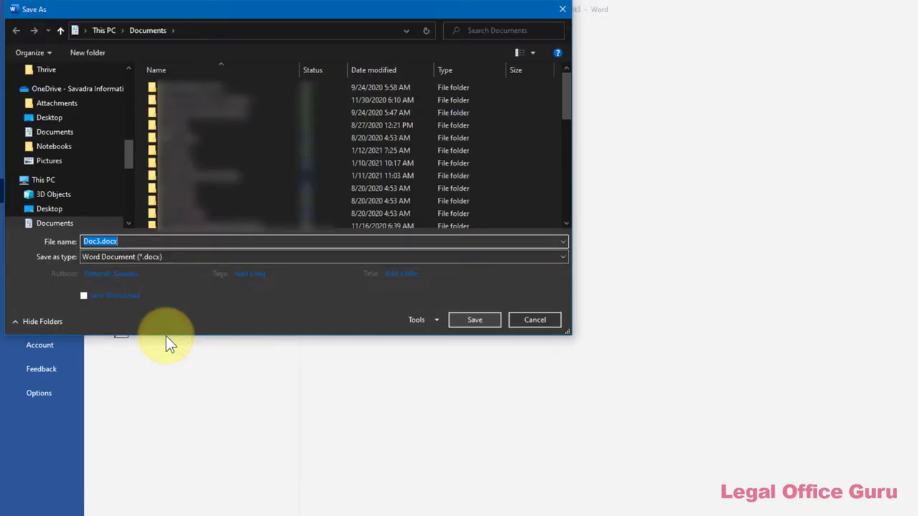
left_click(564, 259)
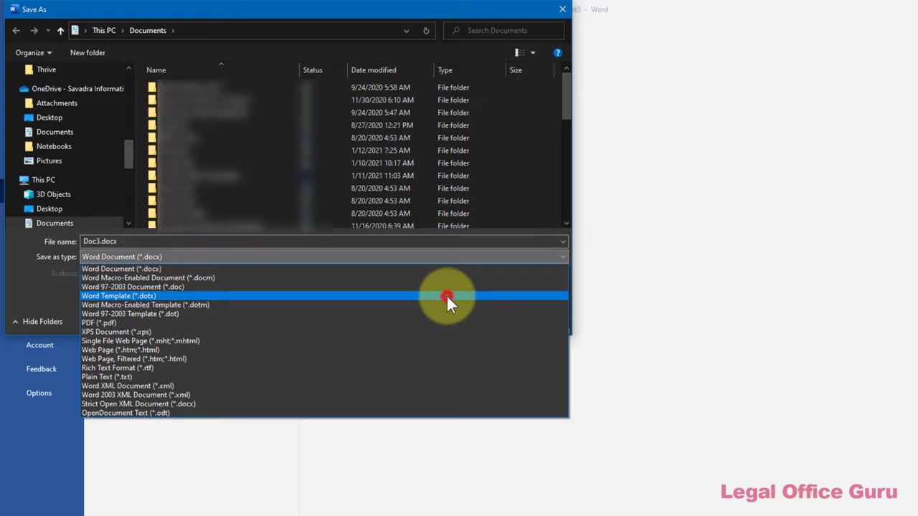
left_click(446, 295)
Name the template file envelope, check the Custom Office Templates folder path, and cancel the save.
left_click(252, 242)
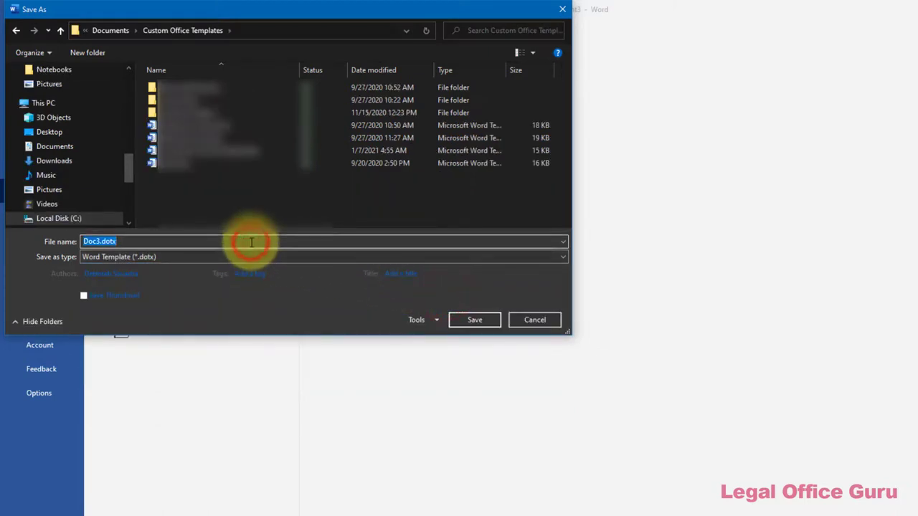
key("Home")
key("Delete")
key("Delete")
key("Delete")
key("Delete")
type("envelope")
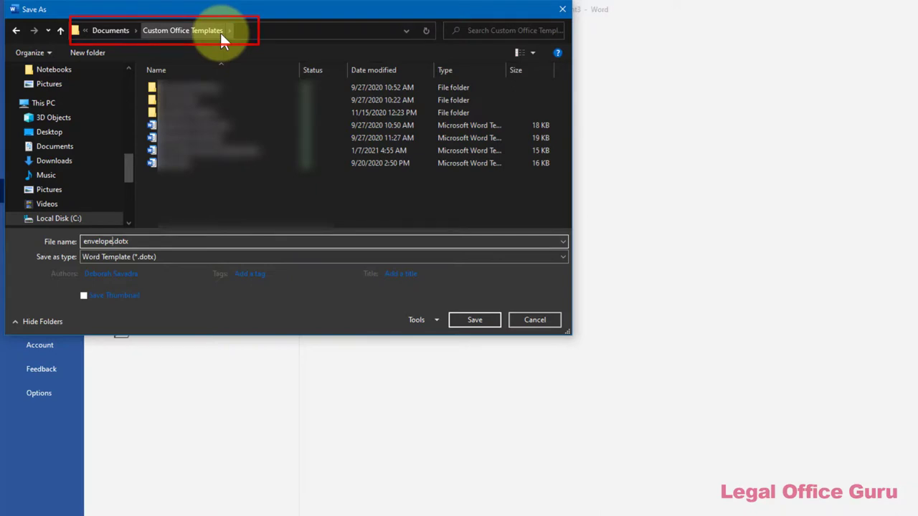
left_click(271, 37)
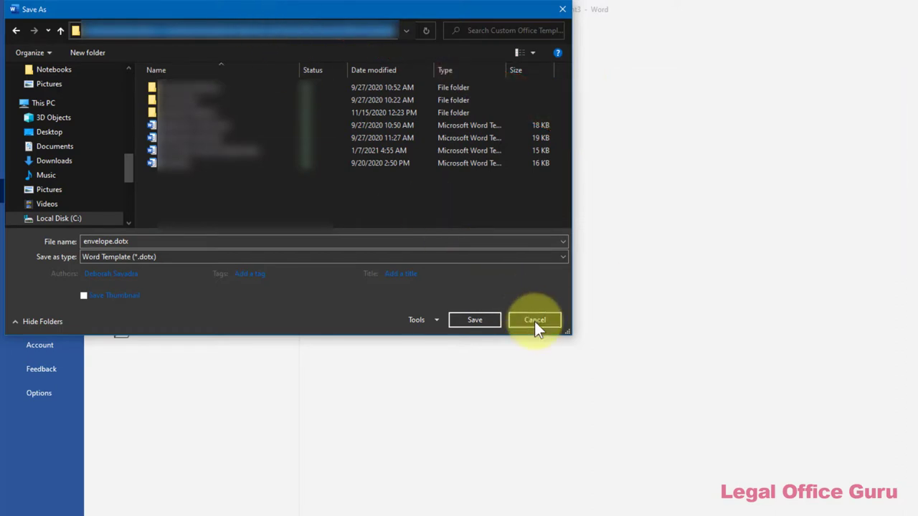
left_click(535, 321)
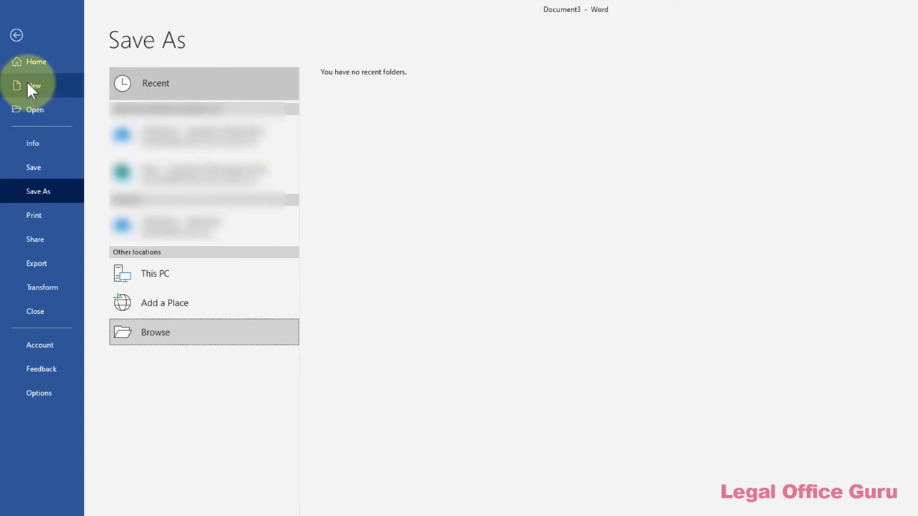
Look at the options for a new document and place the cursor in the envelope's delivery address paragraph.
left_click(30, 86)
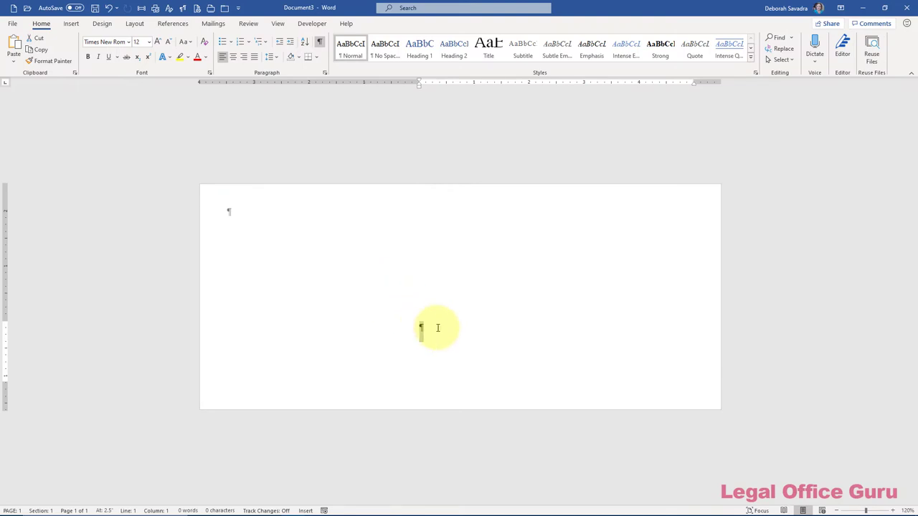
left_click(438, 328)
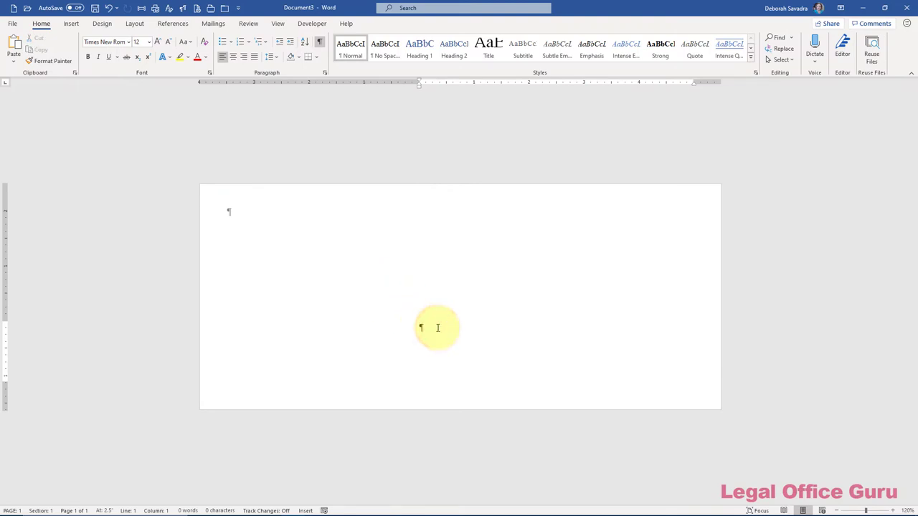